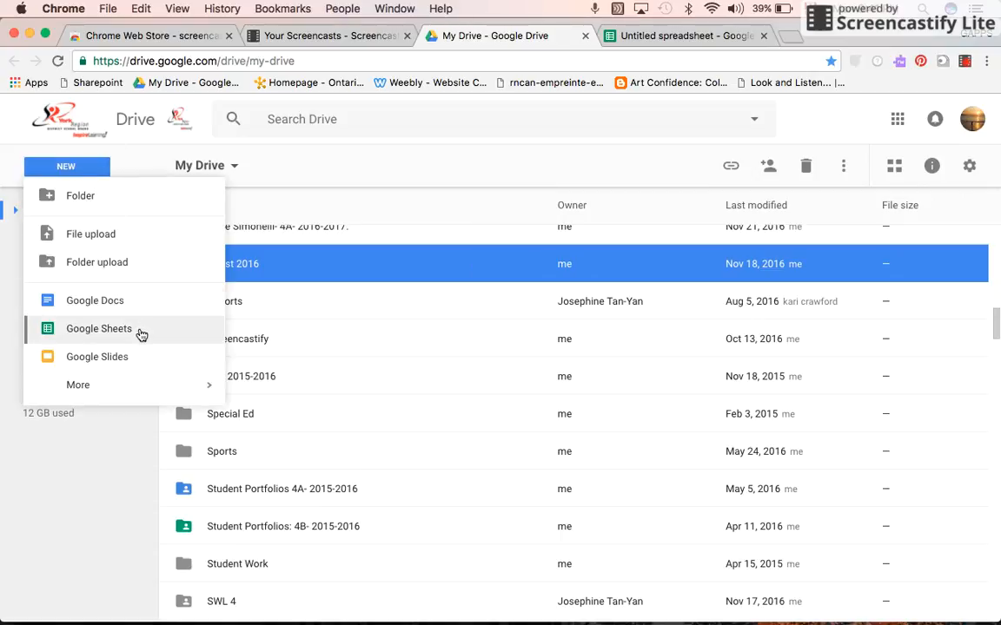
In the untitled spreadsheet, list soccer, badminton, hockey and basketball down cells B2 to B5
left_click(658, 35)
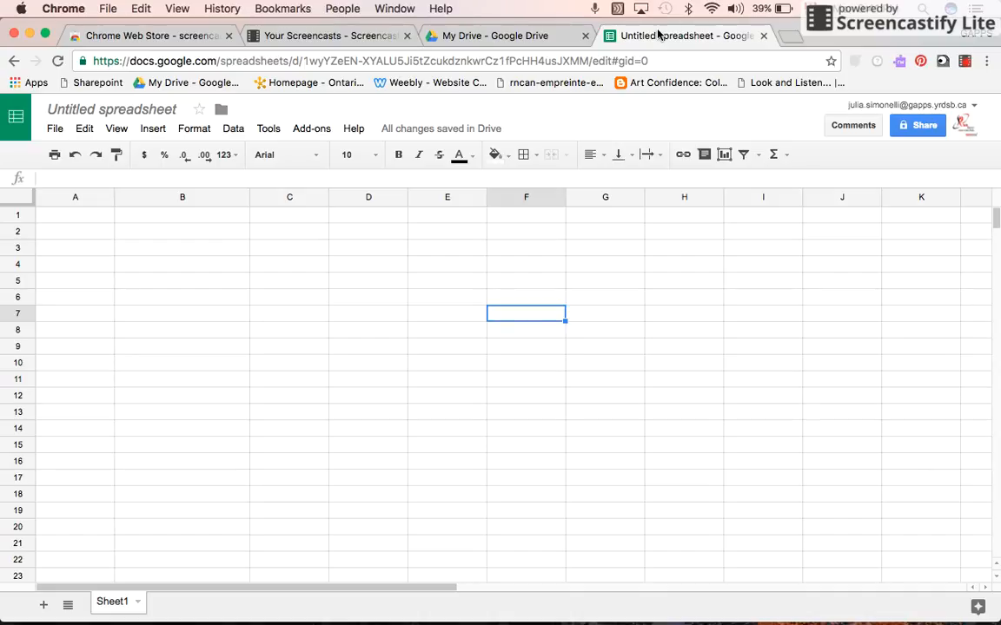
left_click(215, 238)
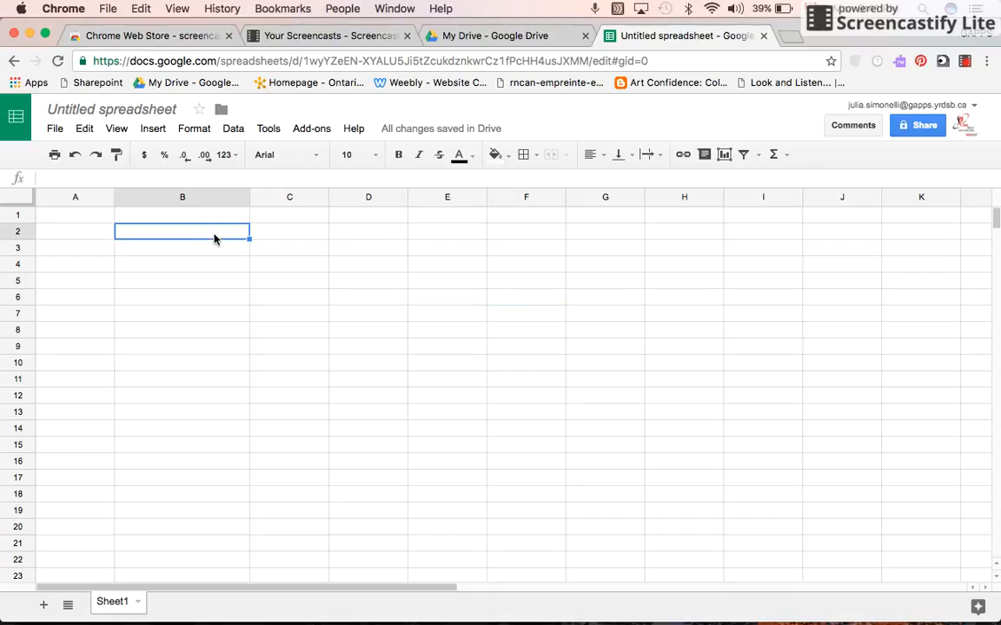
type("soccer")
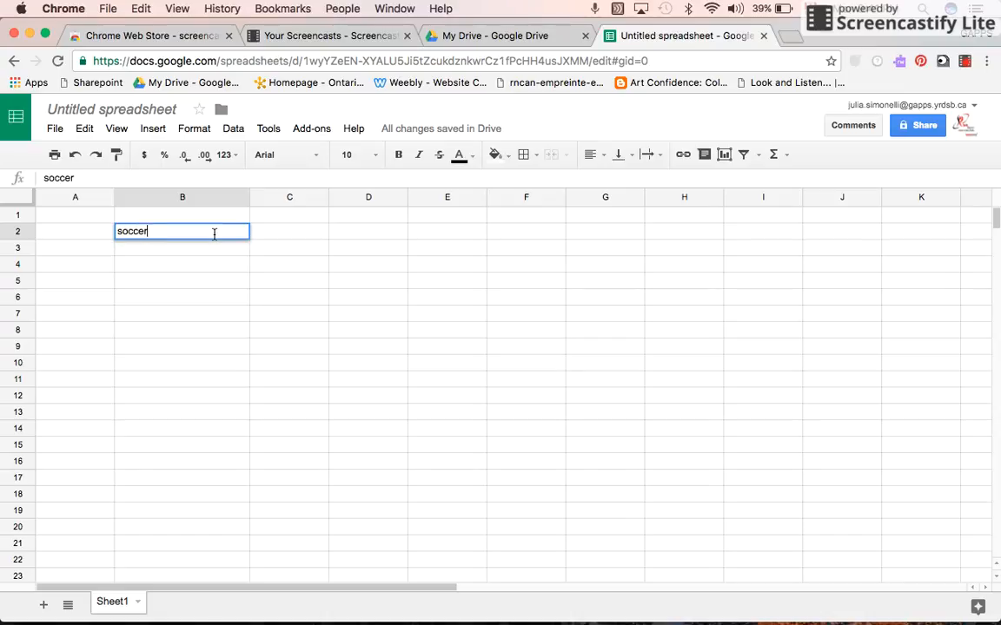
key("Return")
type("badminton")
key("Return")
type("hockey")
key("Return")
type("basketball")
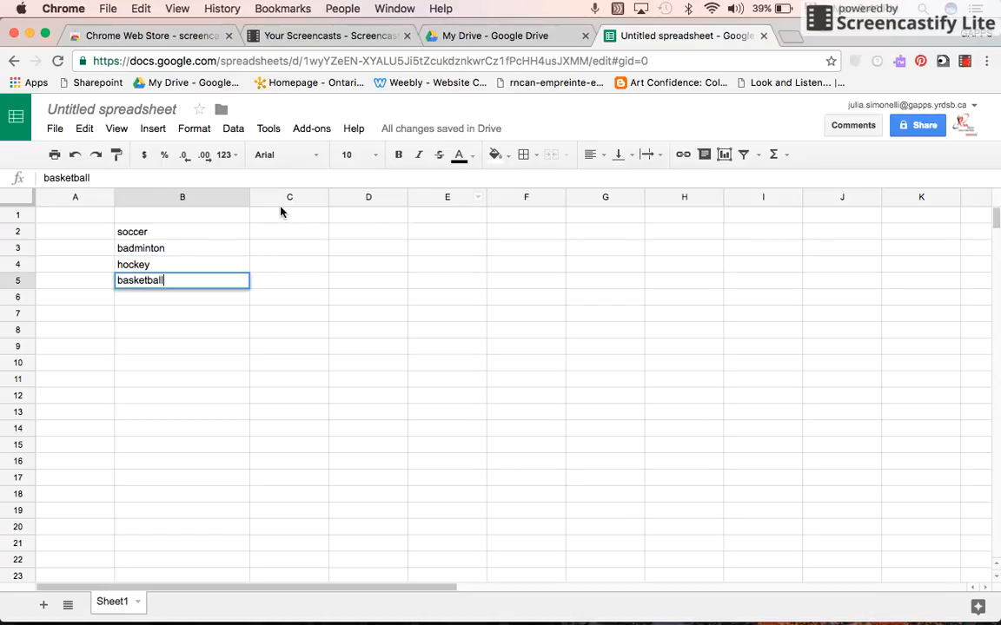
Enter the column headings "boys" in C1 and "girls" in D1
left_click(281, 212)
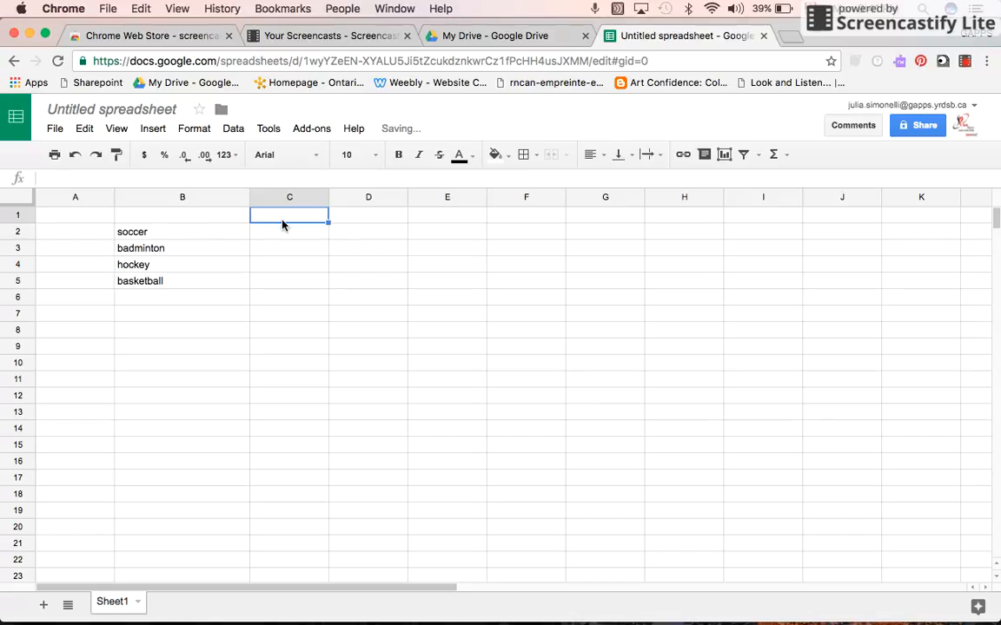
type("boys")
key("Tab")
type("girls")
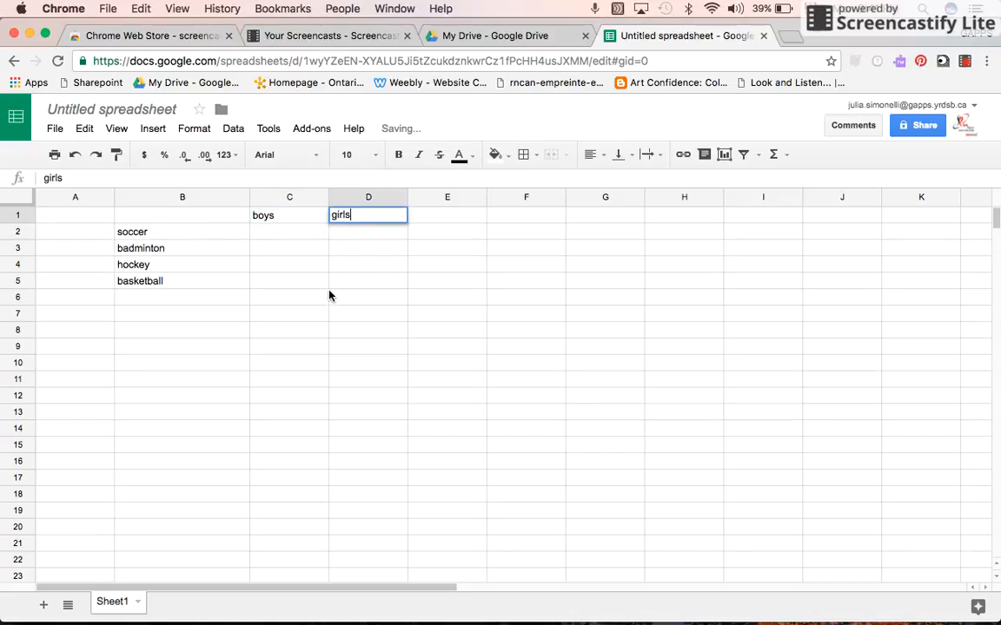
left_click(330, 293)
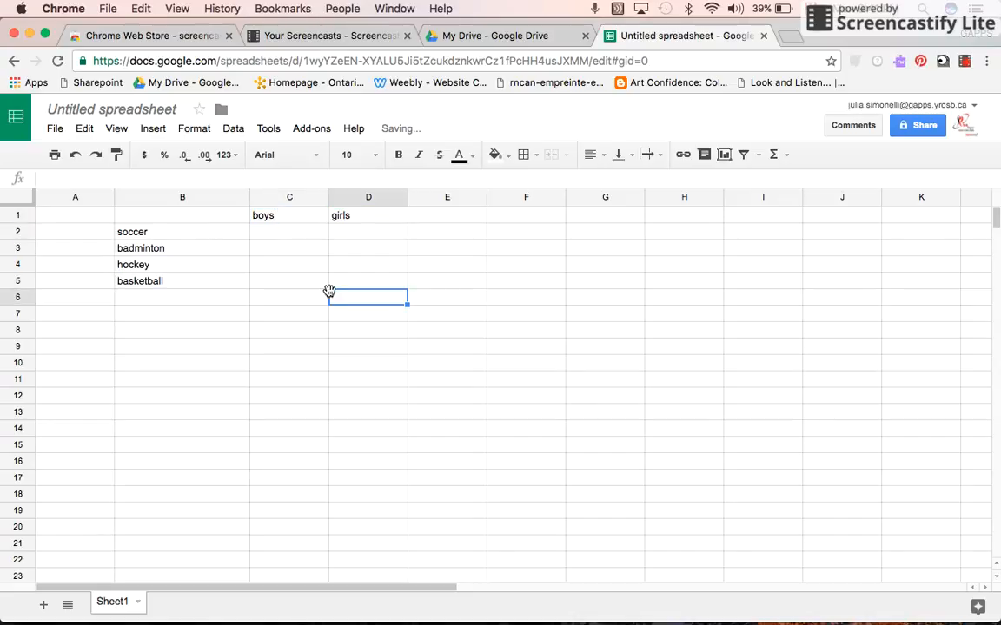
Enter the soccer counts as 12 boys and 10 girls, and the badminton counts as 3 boys and 5 girls
left_click(280, 231)
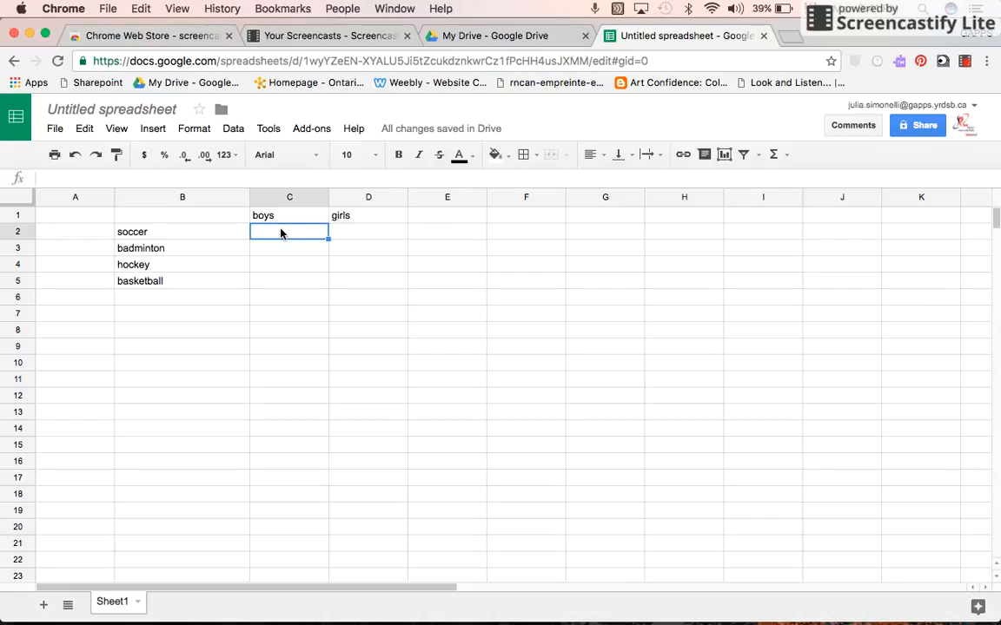
type("21")
key("BackSpace")
key("BackSpace")
type("12")
key("Tab")
type("10")
key("Return")
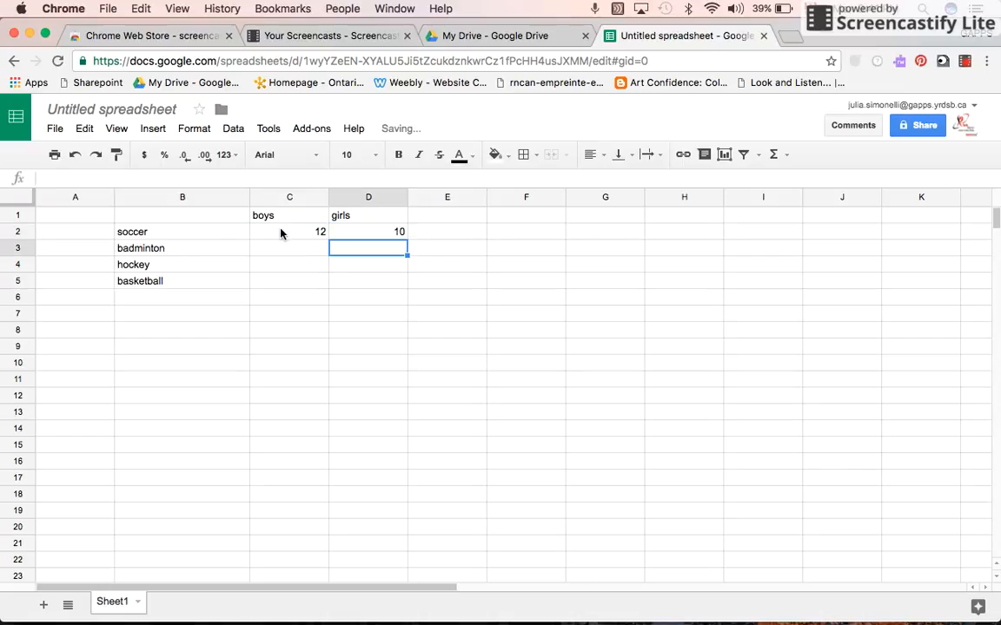
type("5")
key("Left")
type("3")
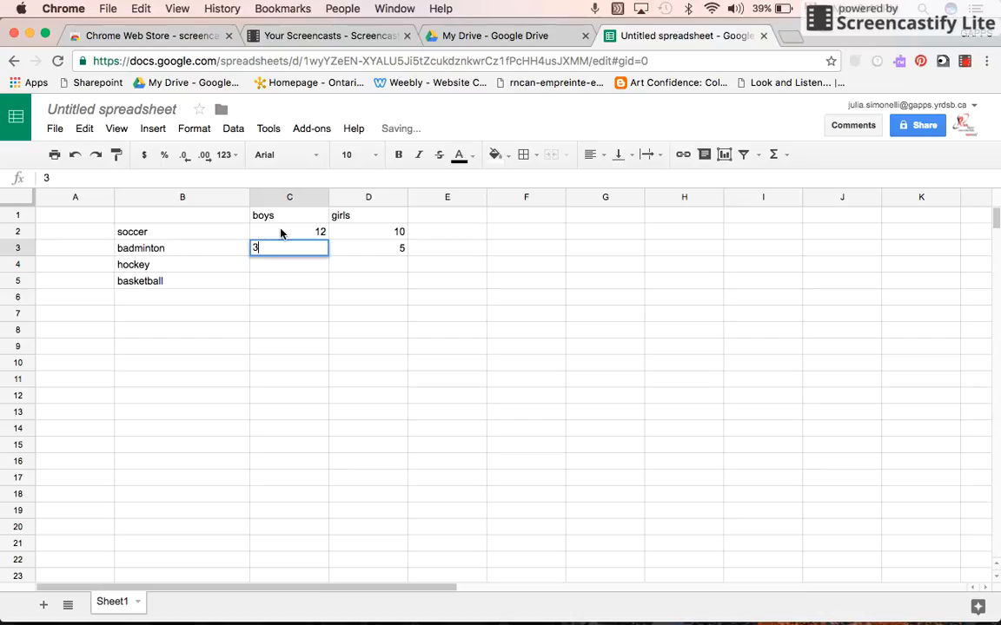
key("Return")
Enter the hockey counts as 7 boys and 2 girls, and the basketball counts as 5 boys and 8 girls
type("7")
key("Tab")
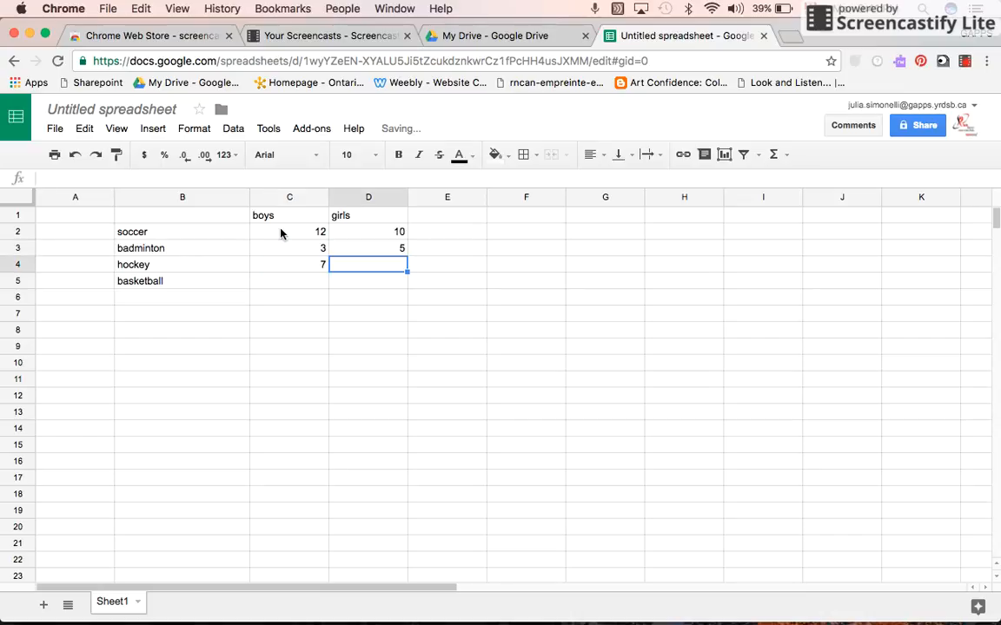
type("2")
key("Return")
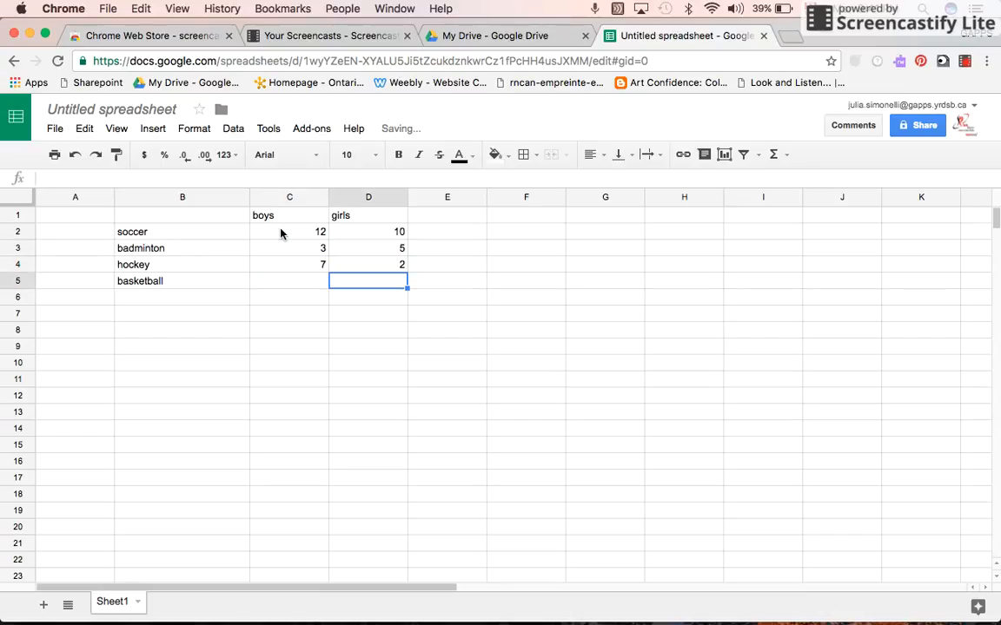
type("8")
key("Left")
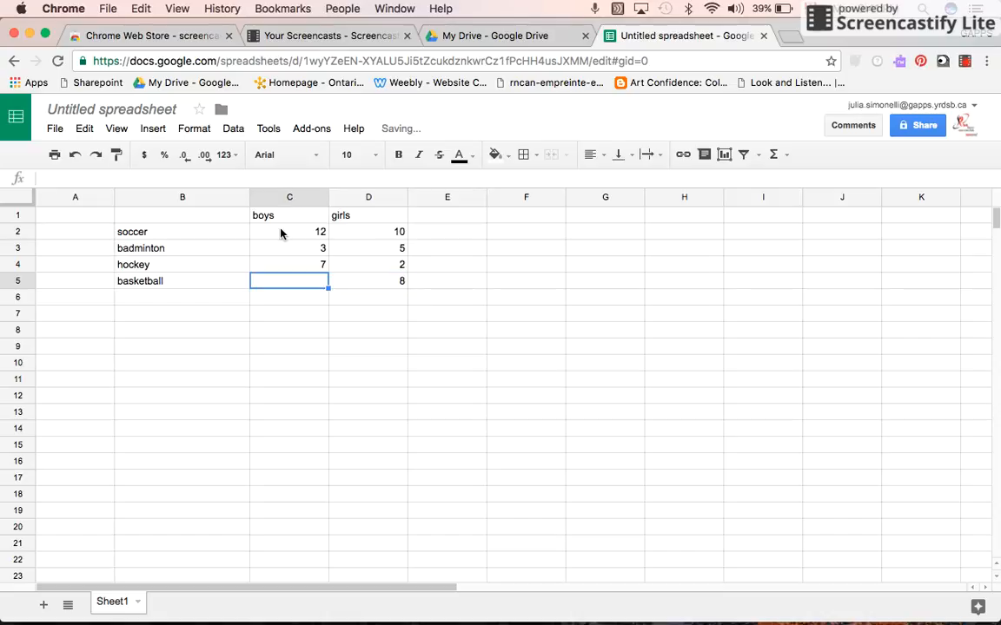
type("5")
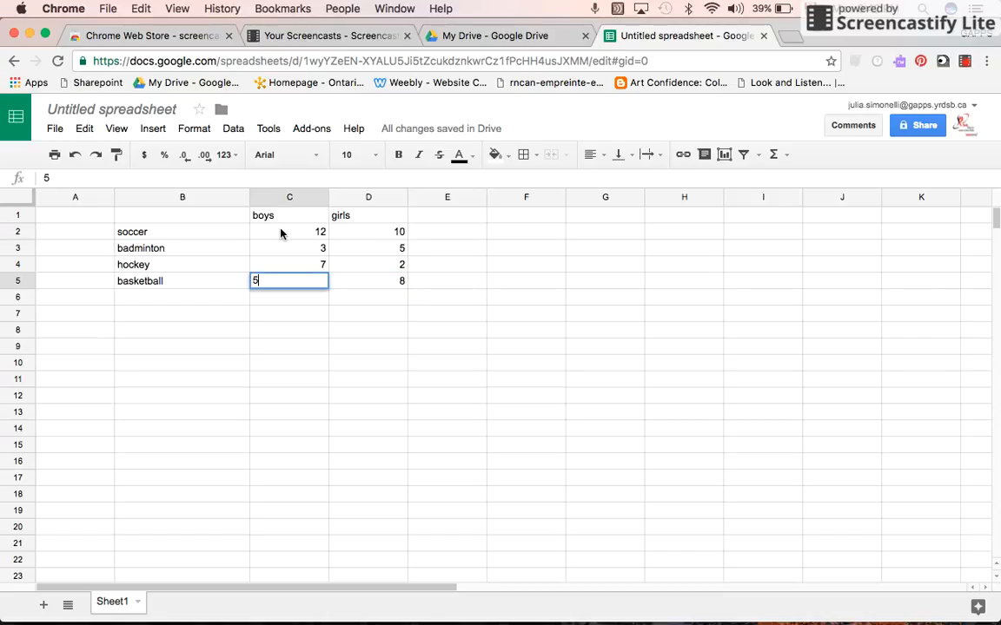
left_click(372, 337)
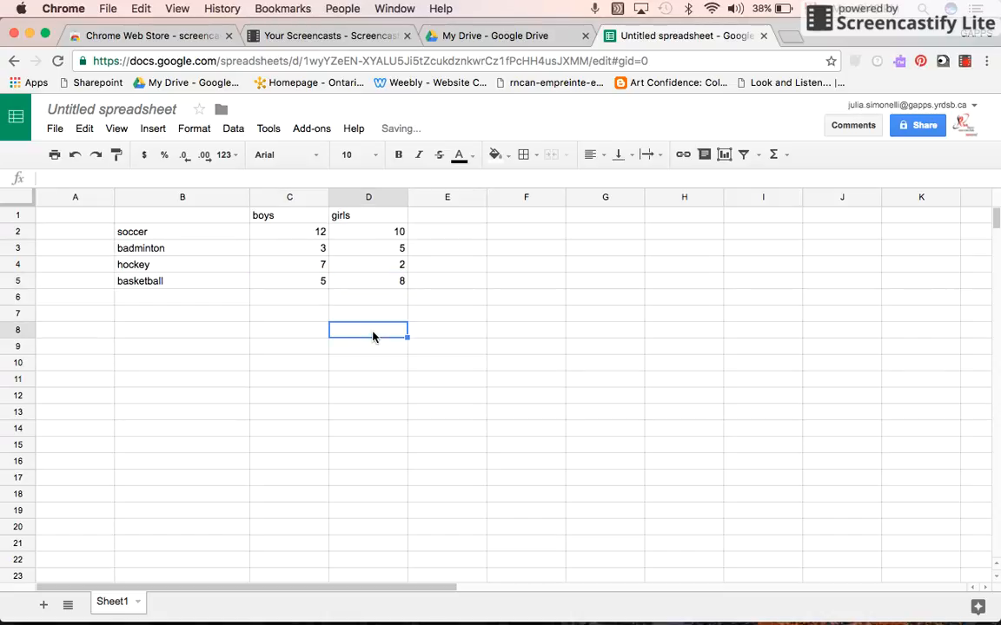
Insert the recommended grouped column chart from the data in B1:D5 and place it beside the table, starting at column E
left_click_drag(127, 213, 402, 284)
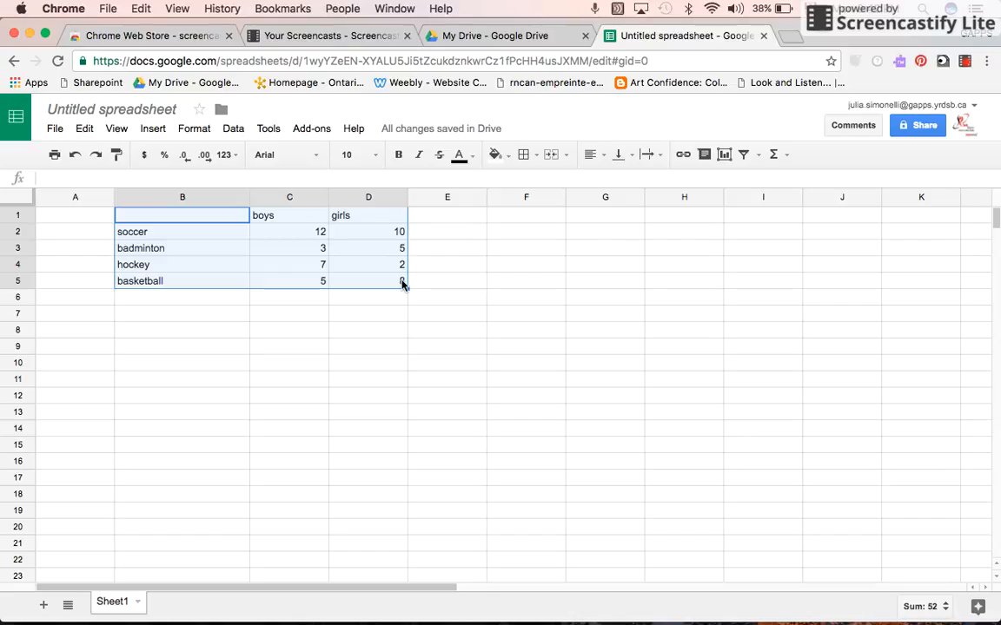
left_click(155, 129)
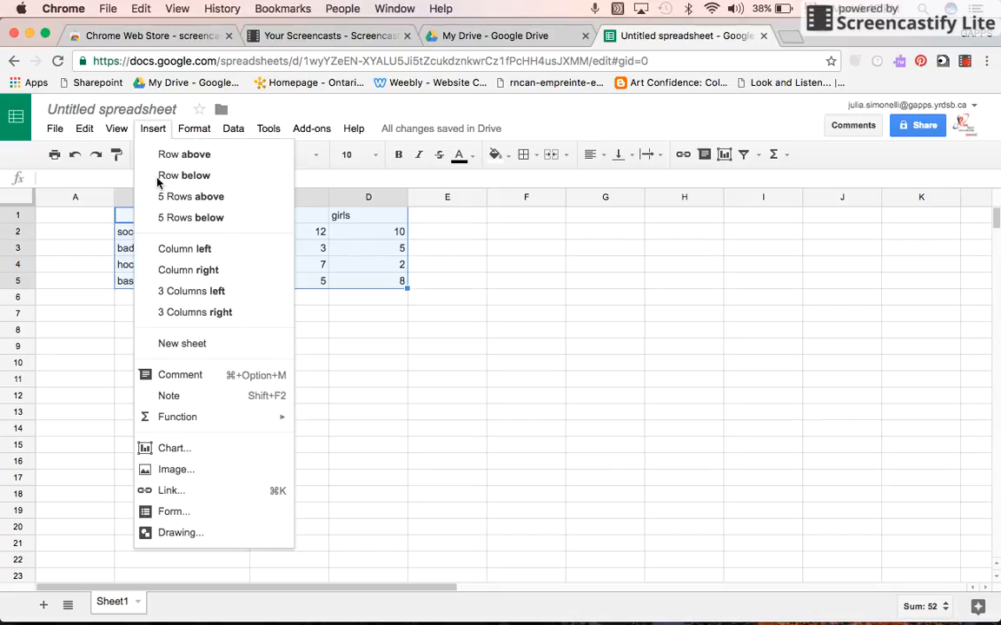
left_click(174, 449)
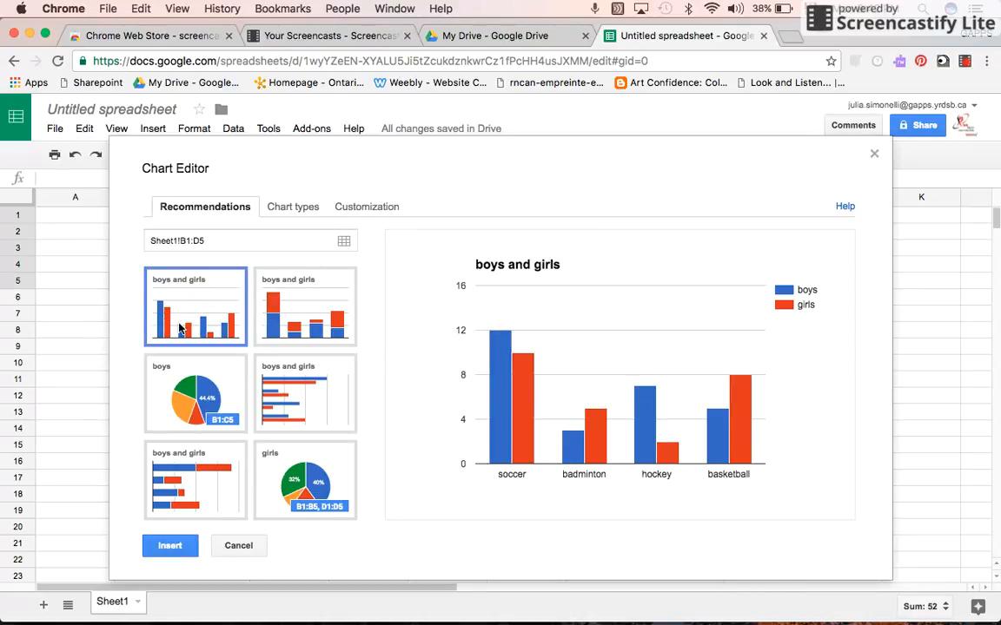
left_click(171, 545)
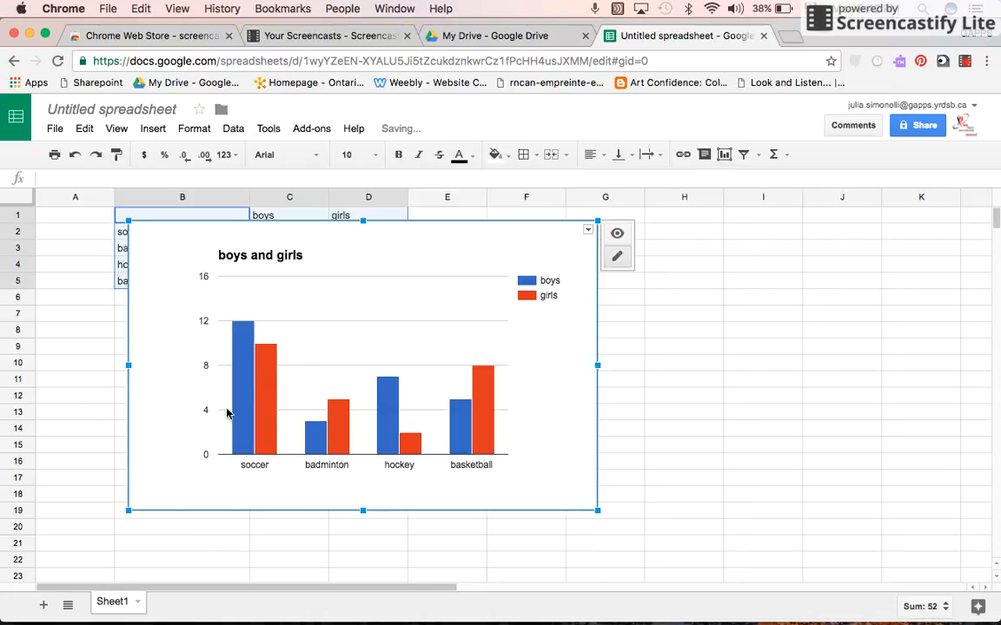
left_click_drag(368, 240, 596, 232)
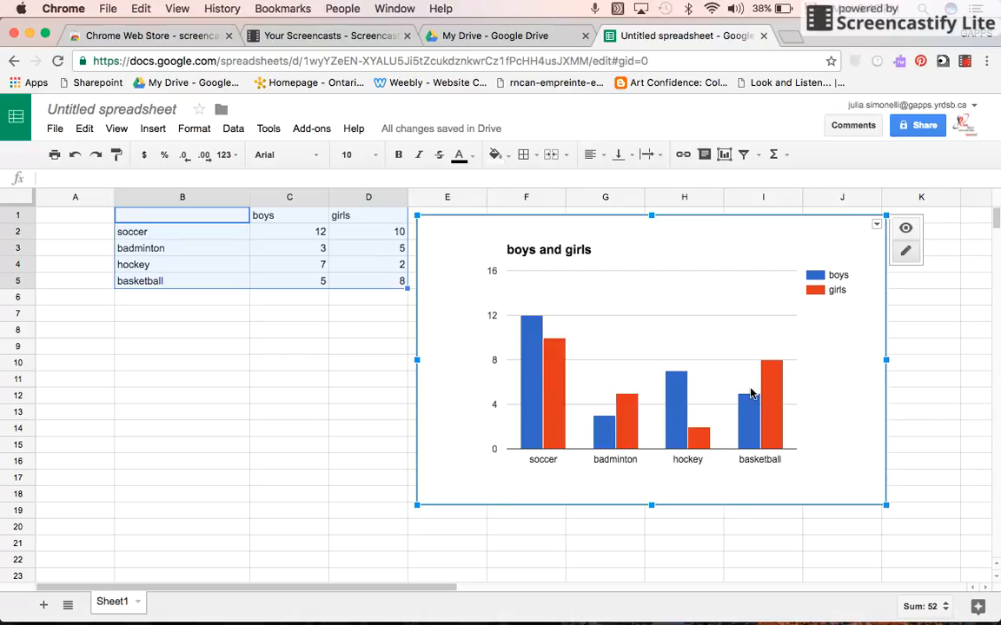
Change the chart title to "Favourite sports in 4B"
left_click(573, 254)
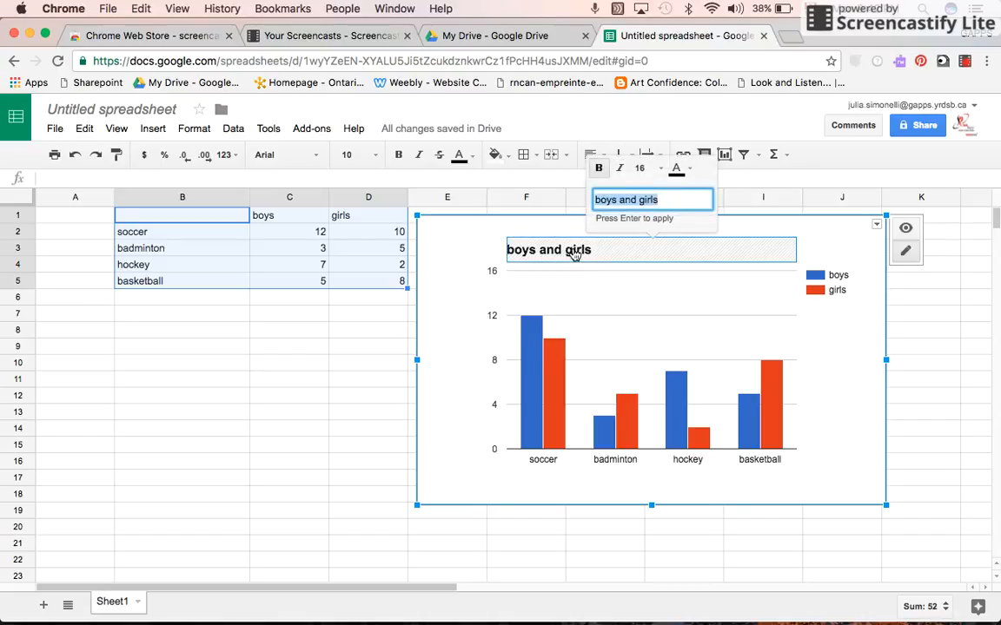
type("F")
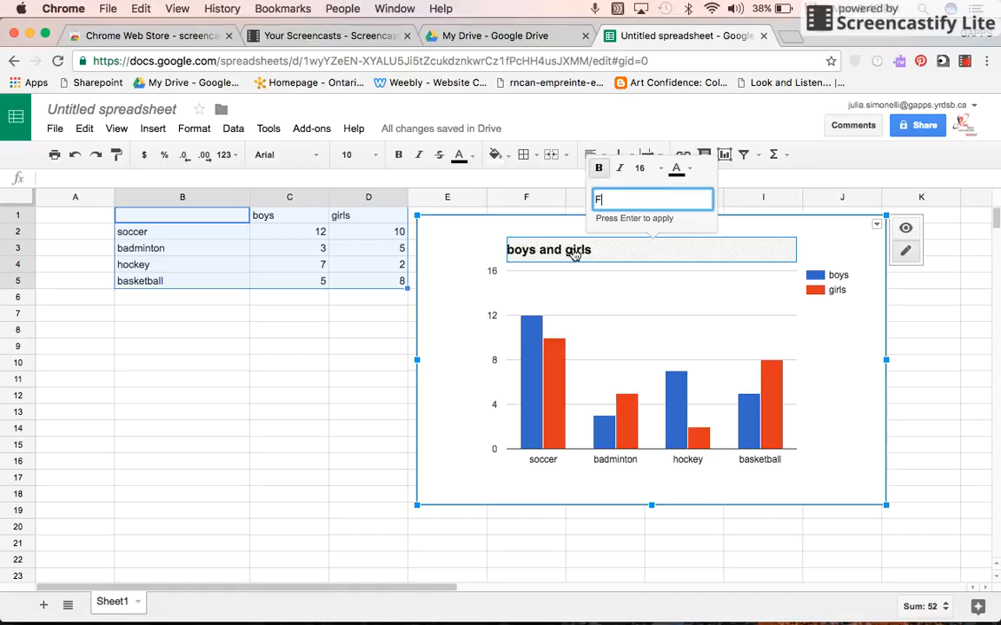
type("avourite sports in 4B")
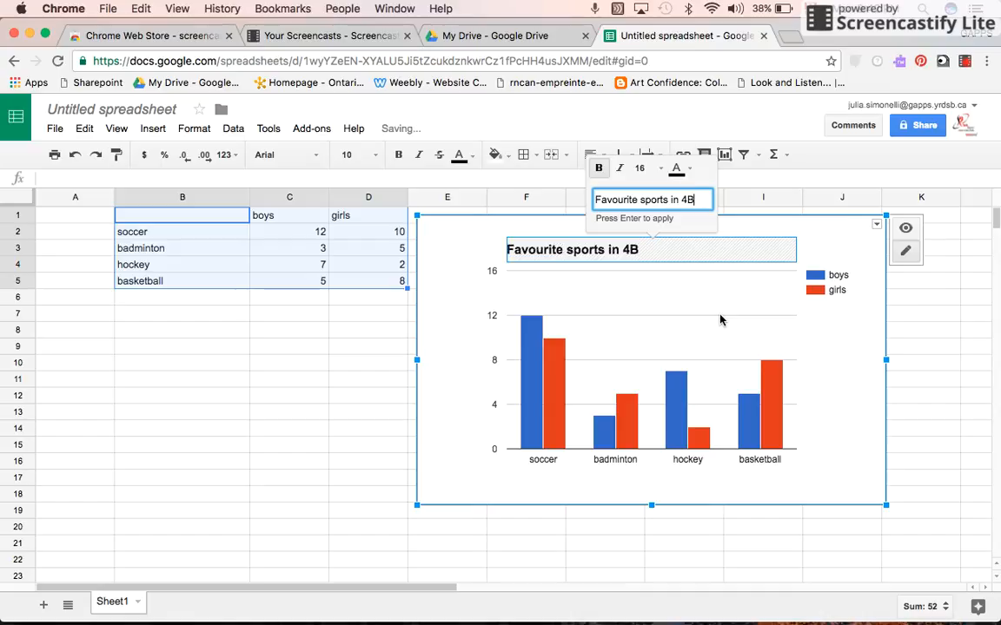
left_click(829, 404)
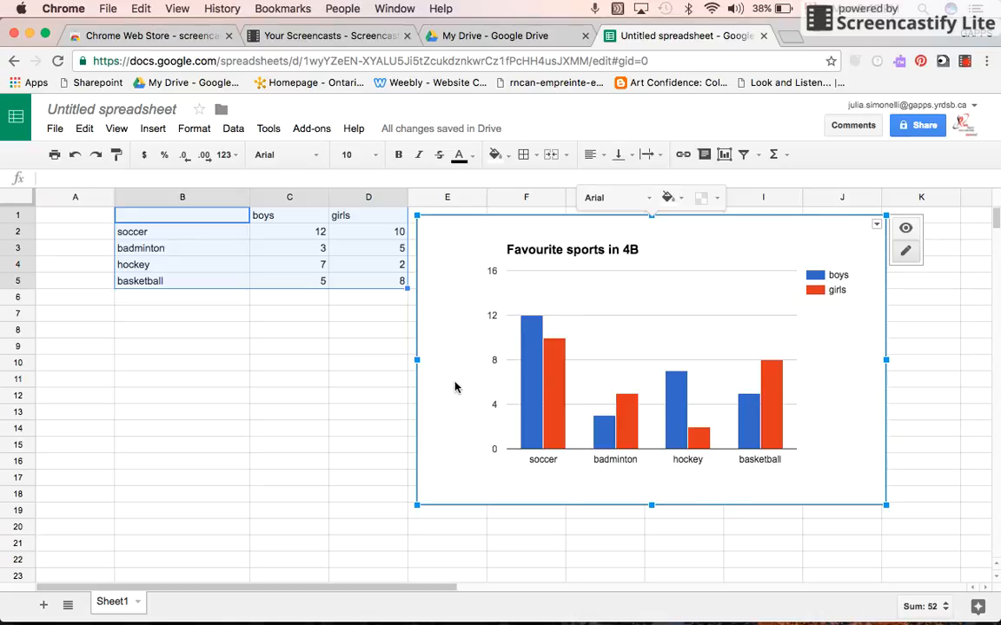
Add a horizontal axis title to the chart reading "Sports"
right_click(843, 404)
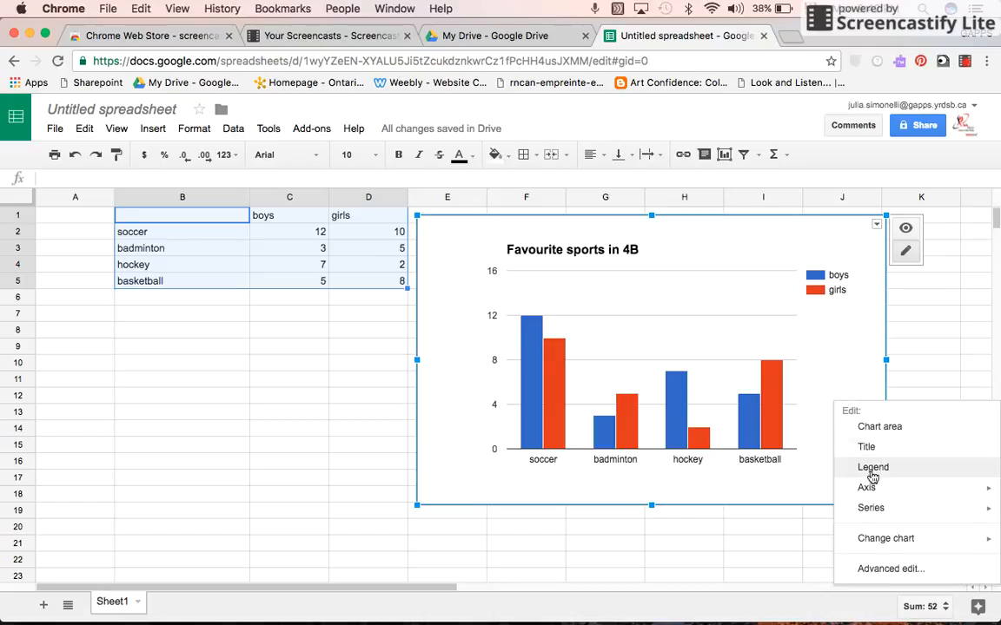
mouse_move(867, 487)
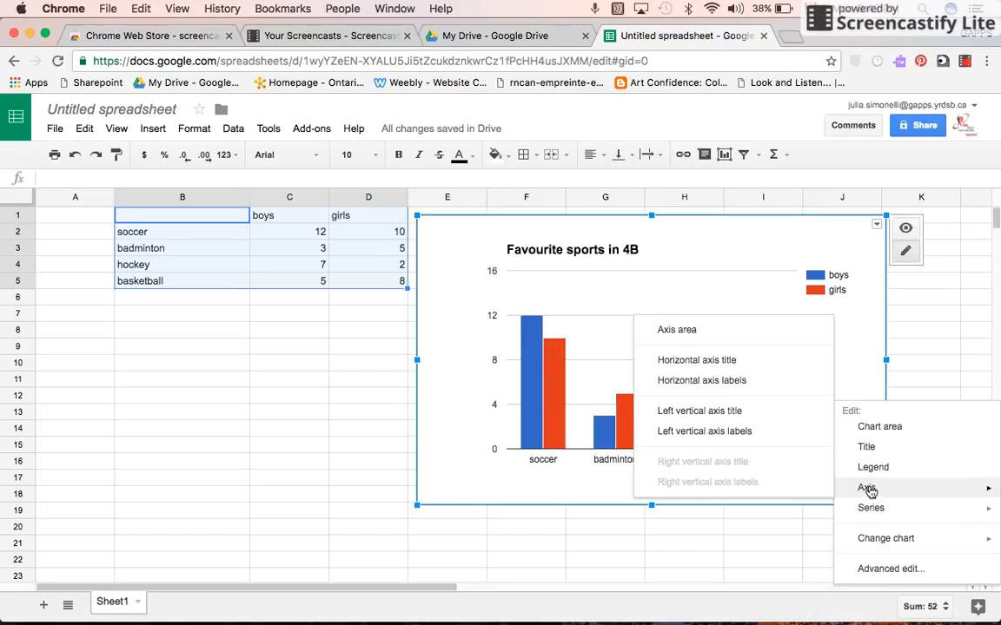
left_click(661, 361)
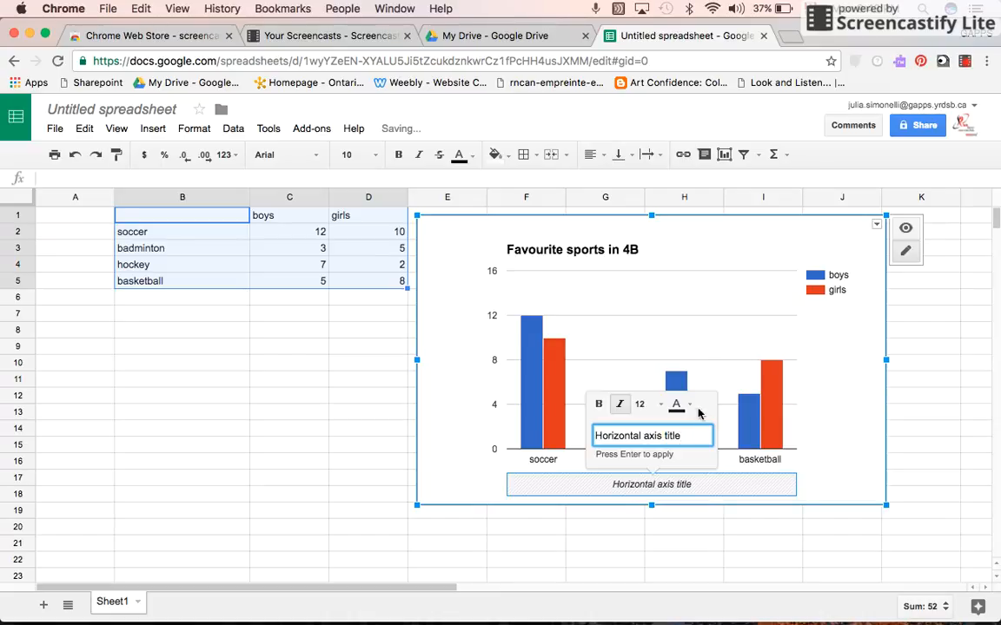
left_click_drag(692, 435, 513, 435)
type("Soccer")
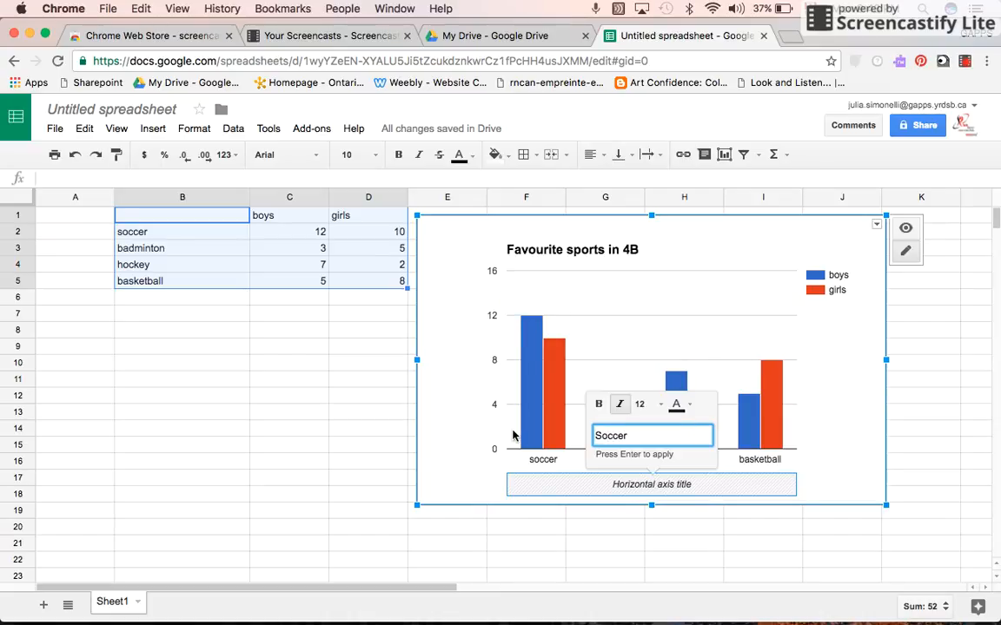
key("BackSpace")
key("BackSpace")
key("BackSpace")
key("BackSpace")
key("BackSpace")
type("ports")
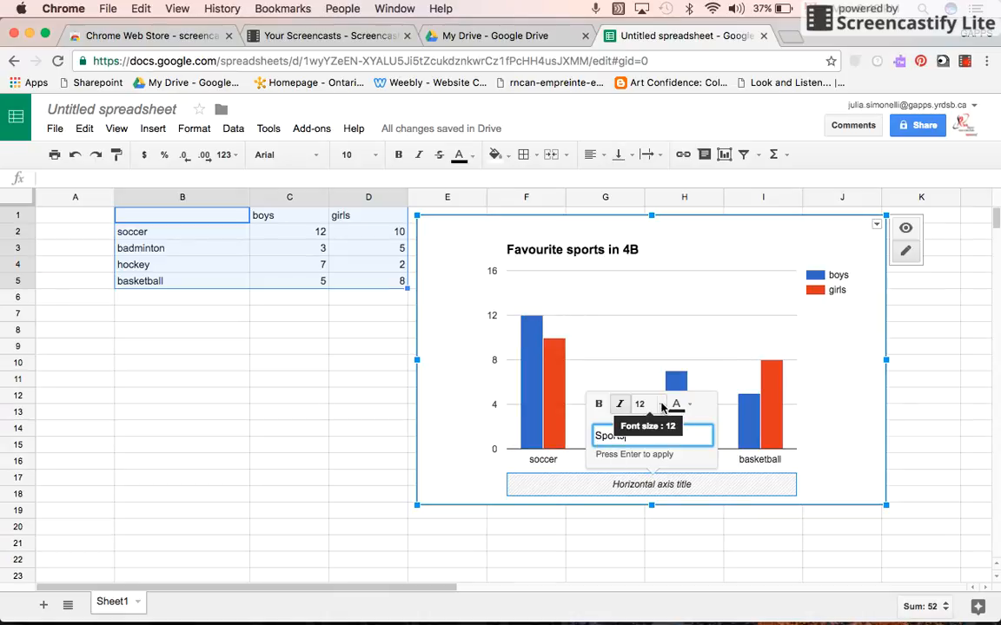
Set the horizontal axis title's font size to 14 and apply the title
left_click(661, 406)
left_click(665, 337)
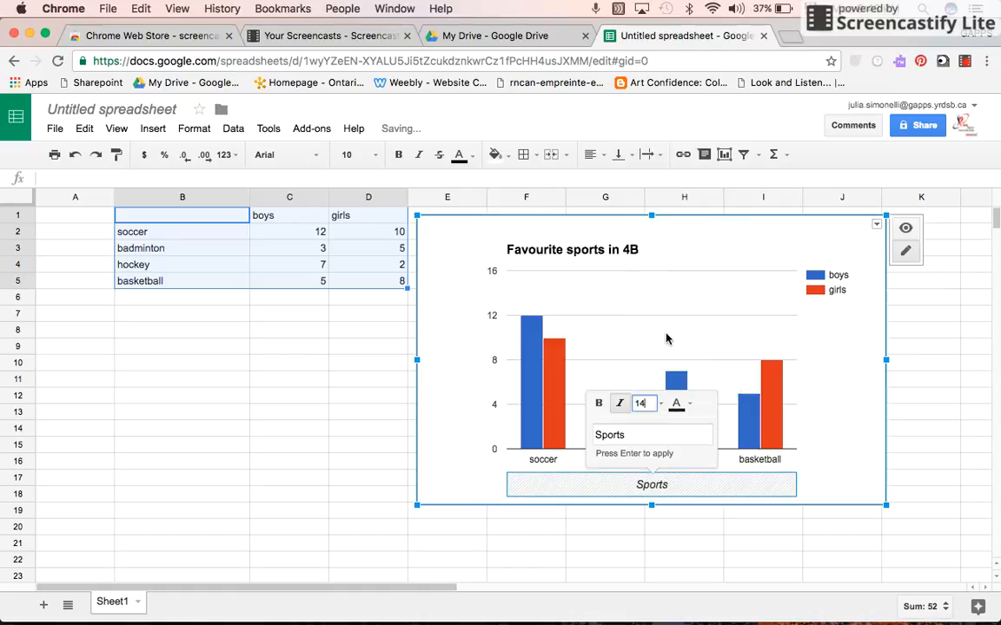
left_click(630, 434)
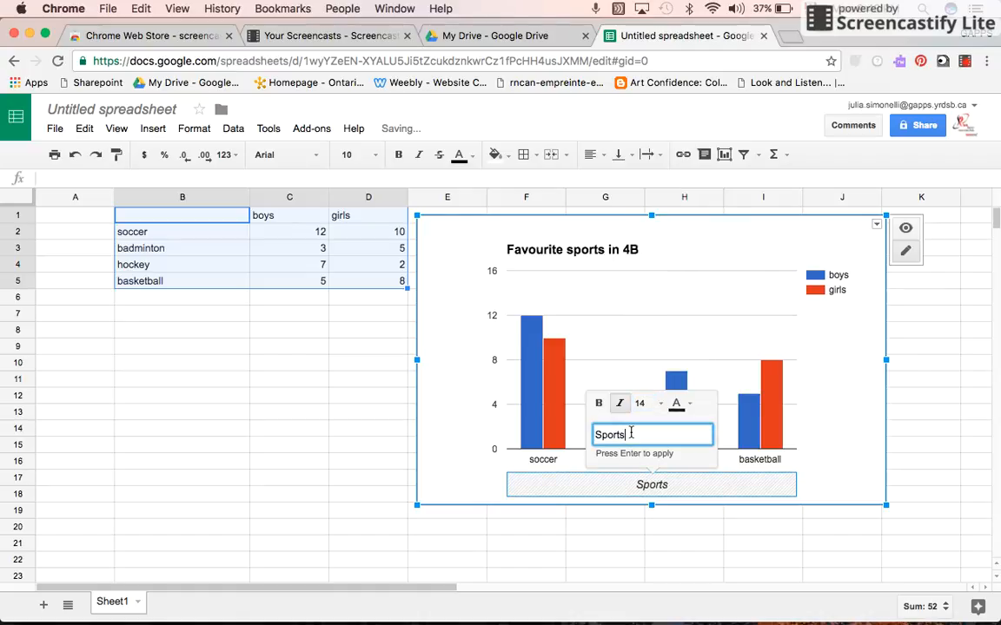
key("Return")
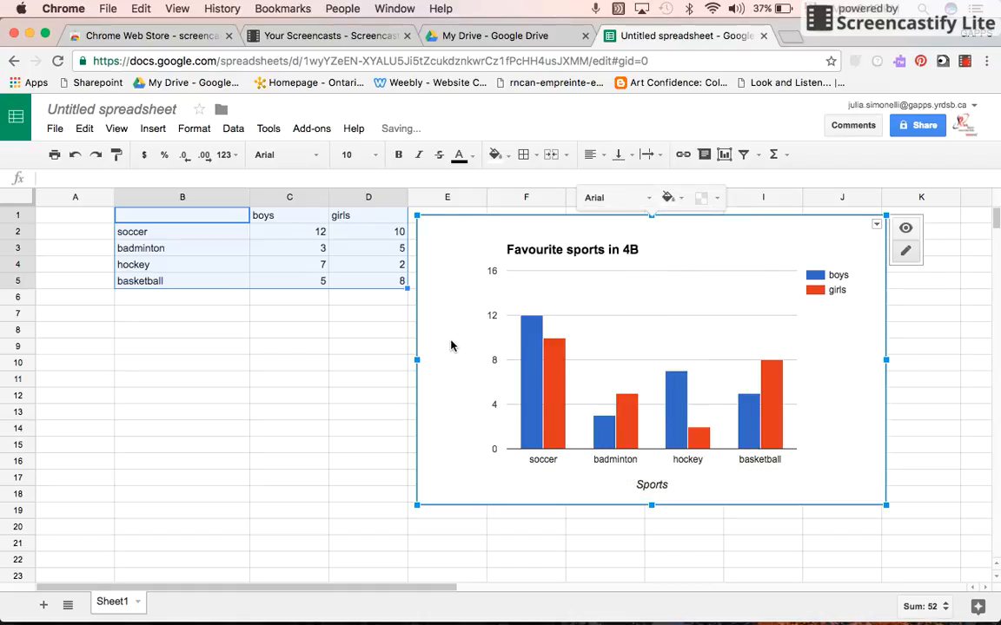
Add a left vertical axis title to the chart reading "Number of students" at font size 14
right_click(447, 324)
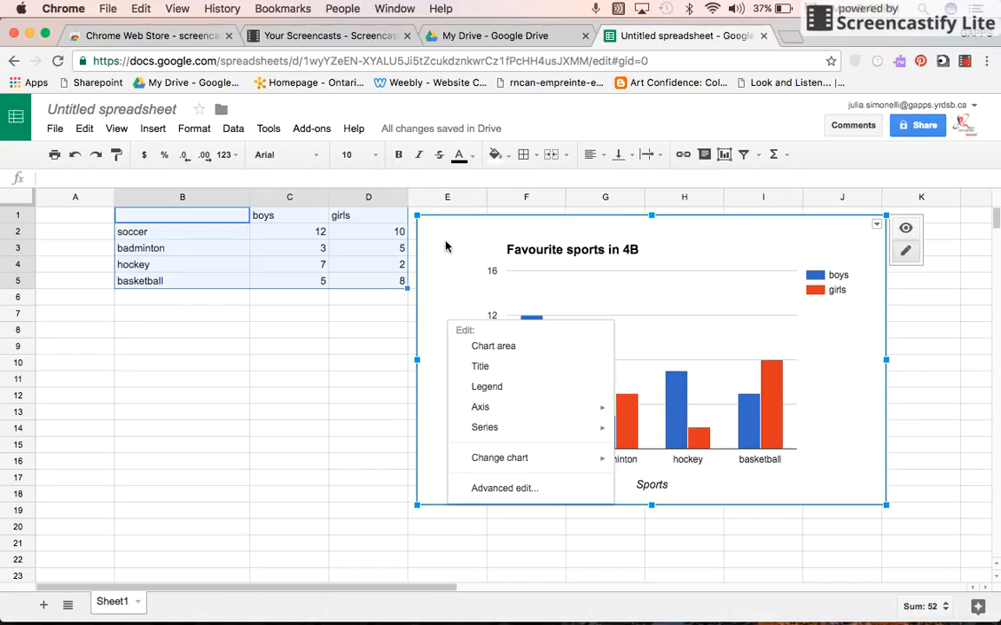
mouse_move(540, 410)
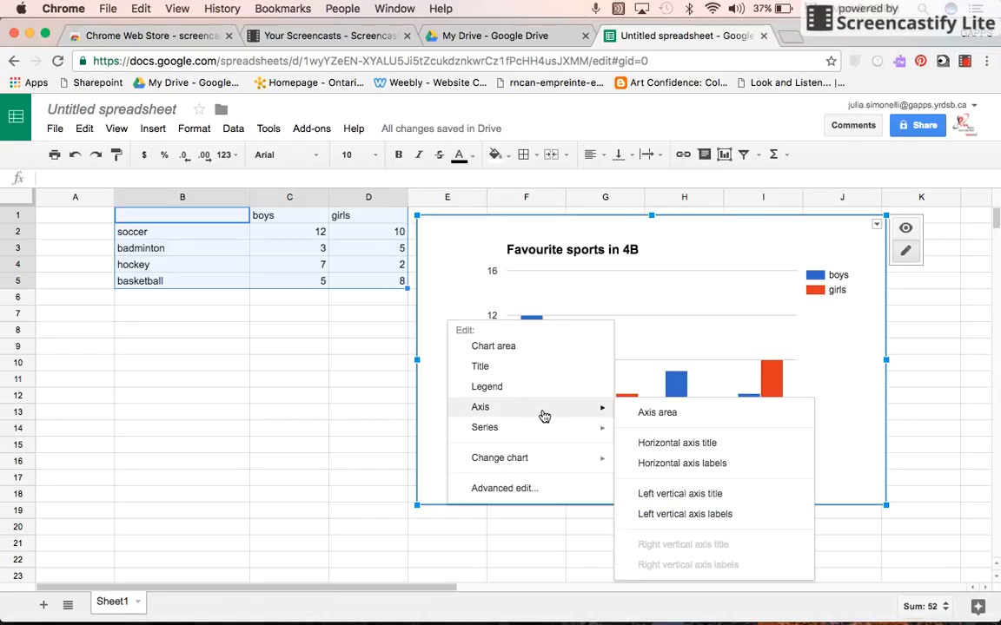
left_click(680, 494)
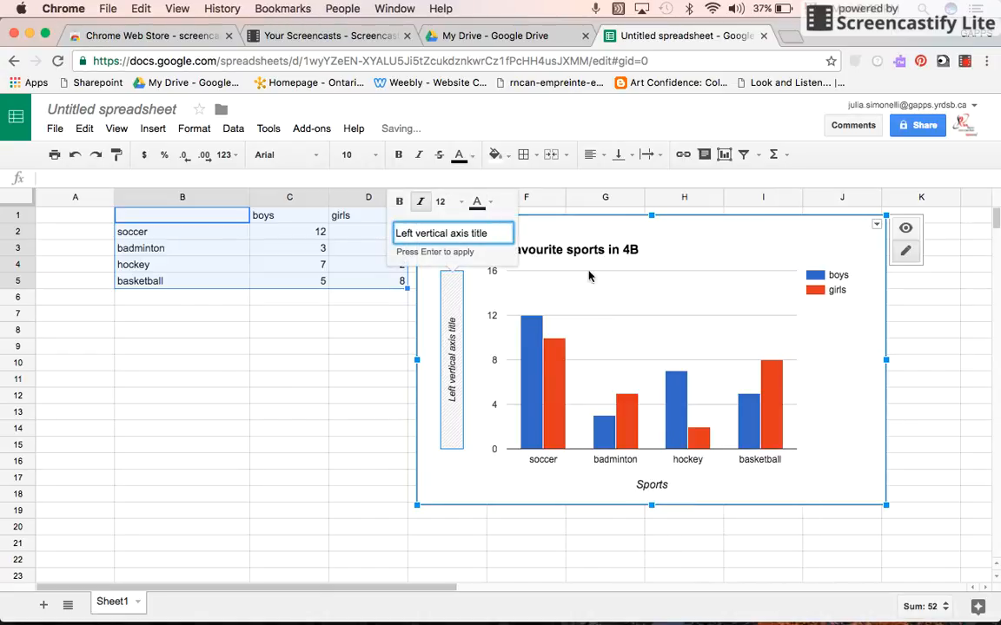
triple_click(439, 233)
type("Number of students")
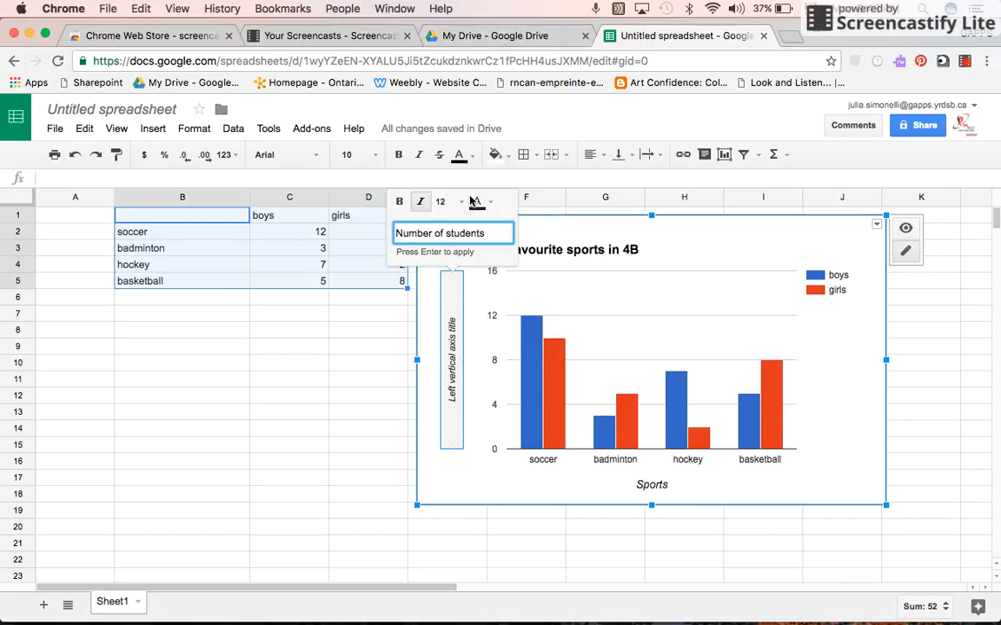
left_click(442, 202)
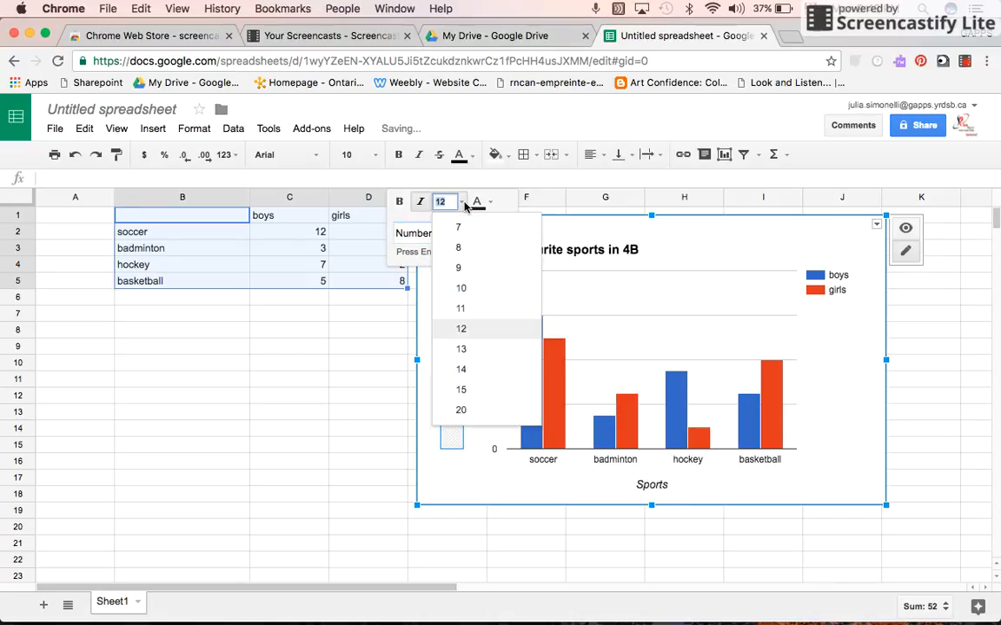
left_click(460, 372)
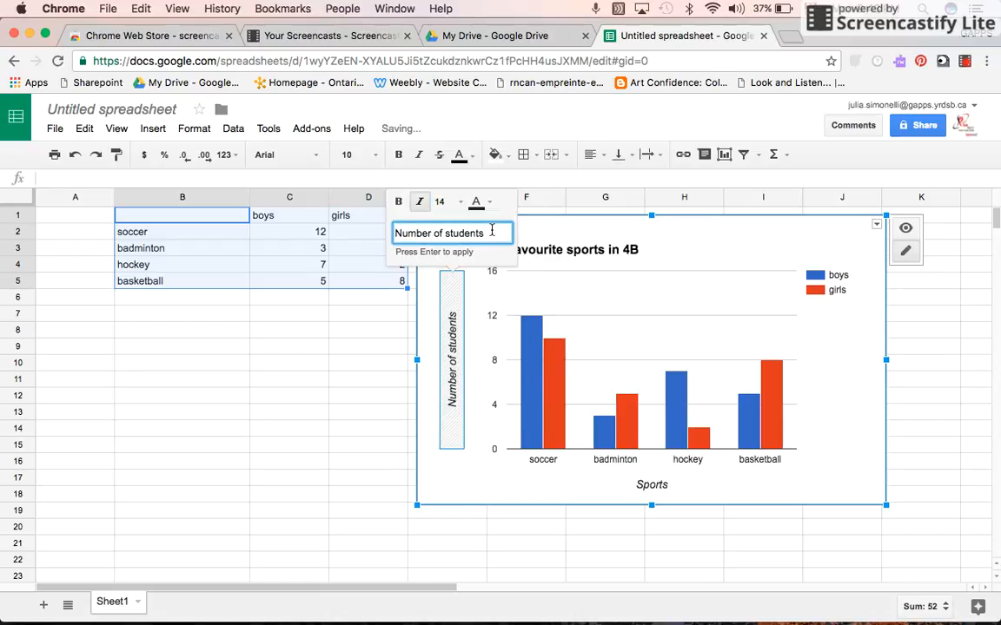
left_click(849, 398)
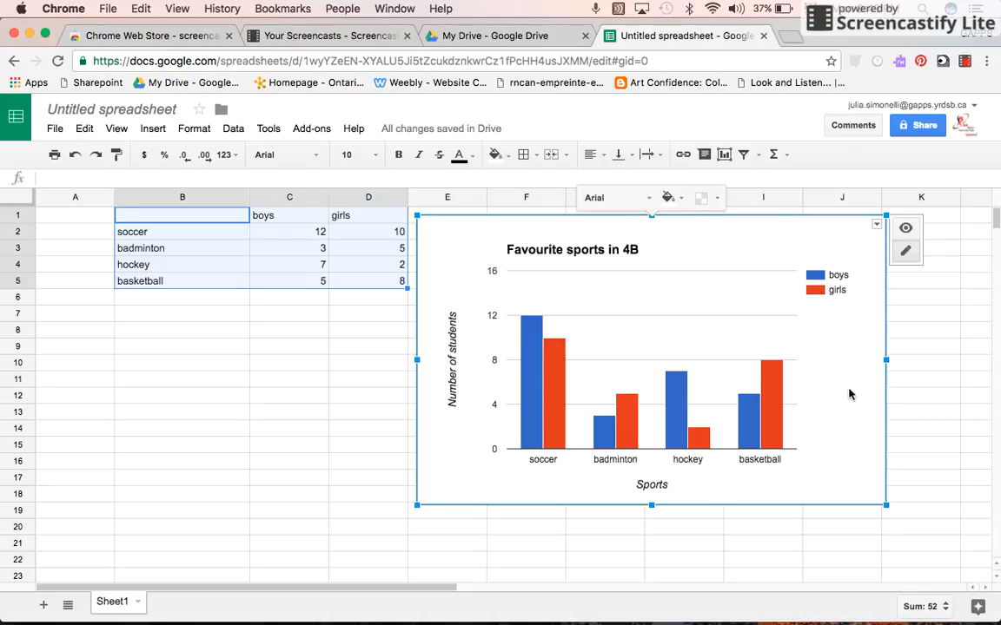
Try 6 gridlines in the chart's axis area, settle on 7 instead, and deselect the chart
right_click(848, 394)
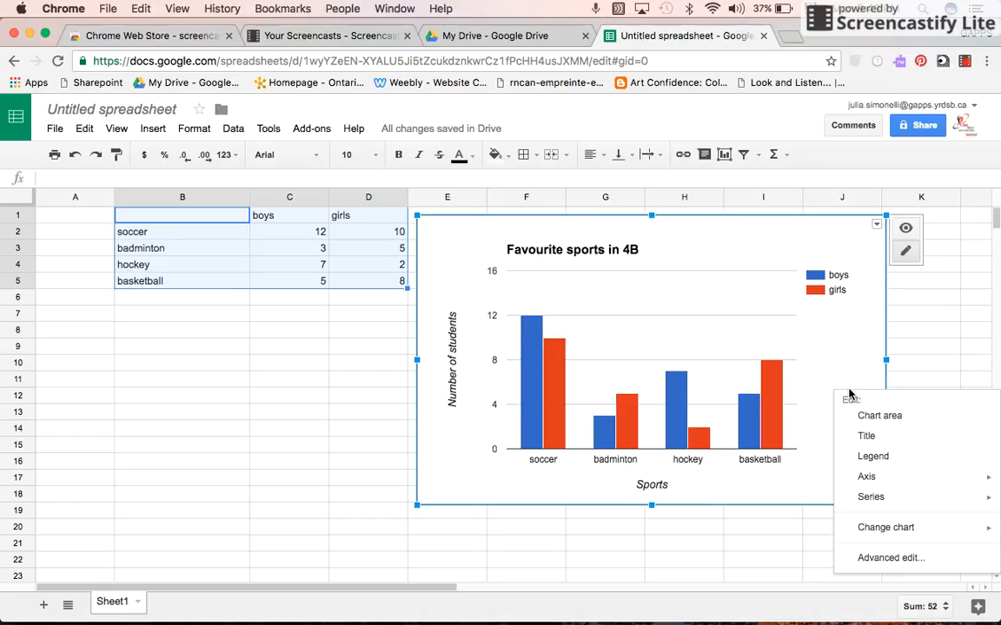
mouse_move(882, 486)
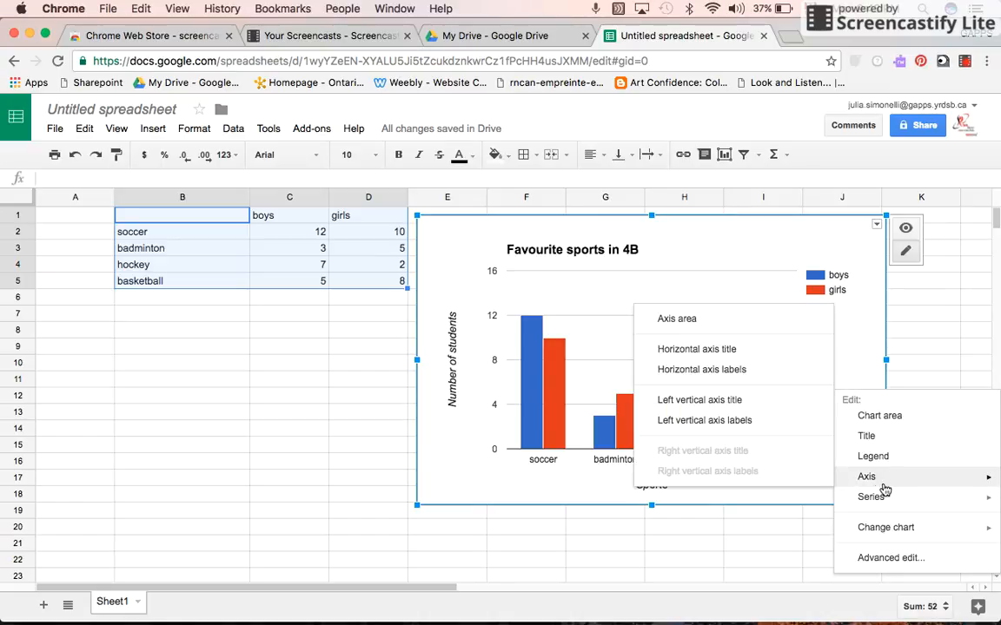
left_click(735, 324)
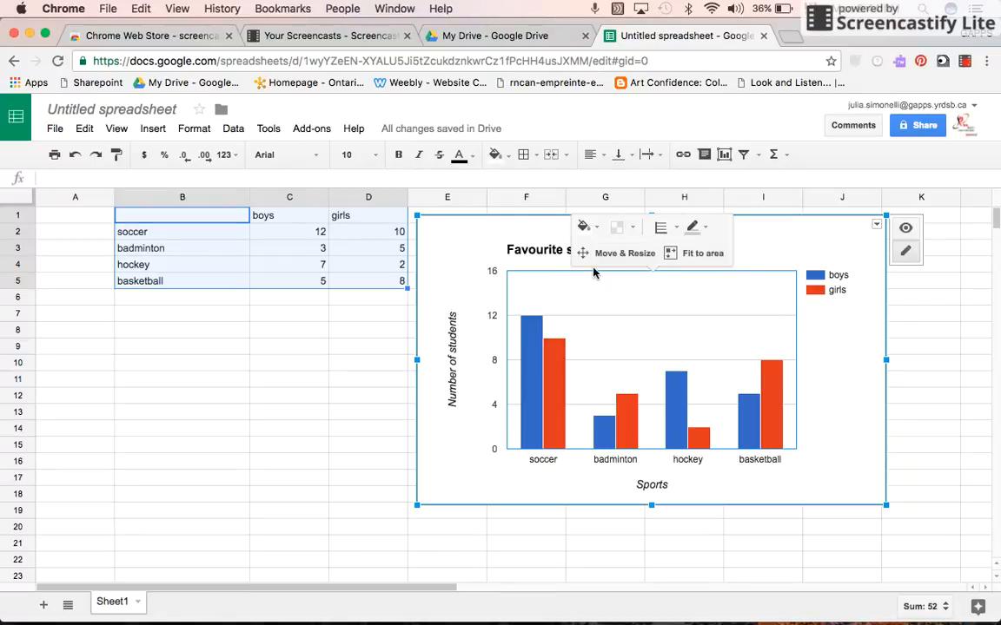
left_click(670, 231)
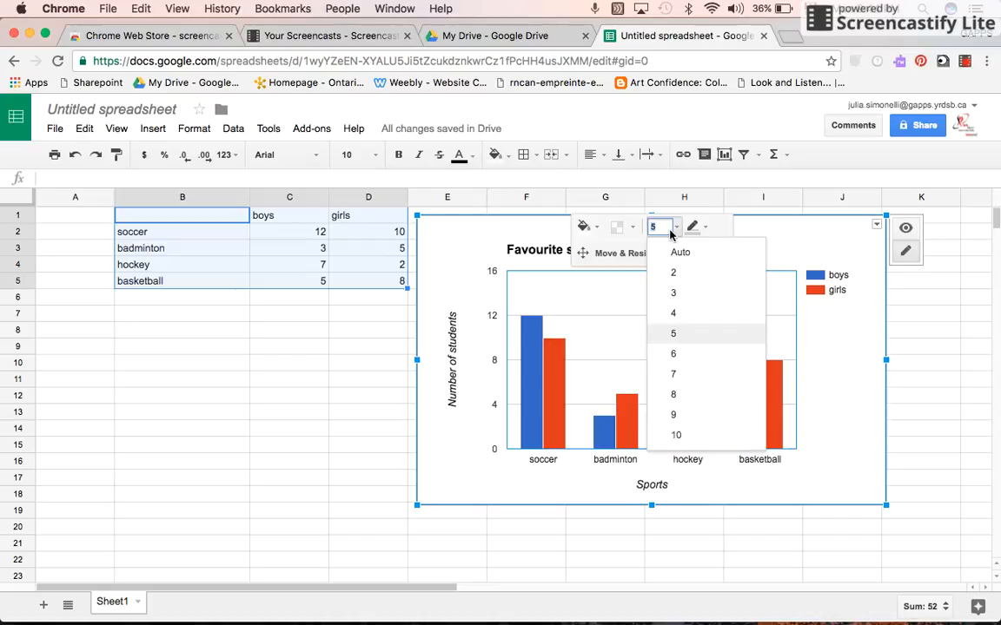
left_click(683, 355)
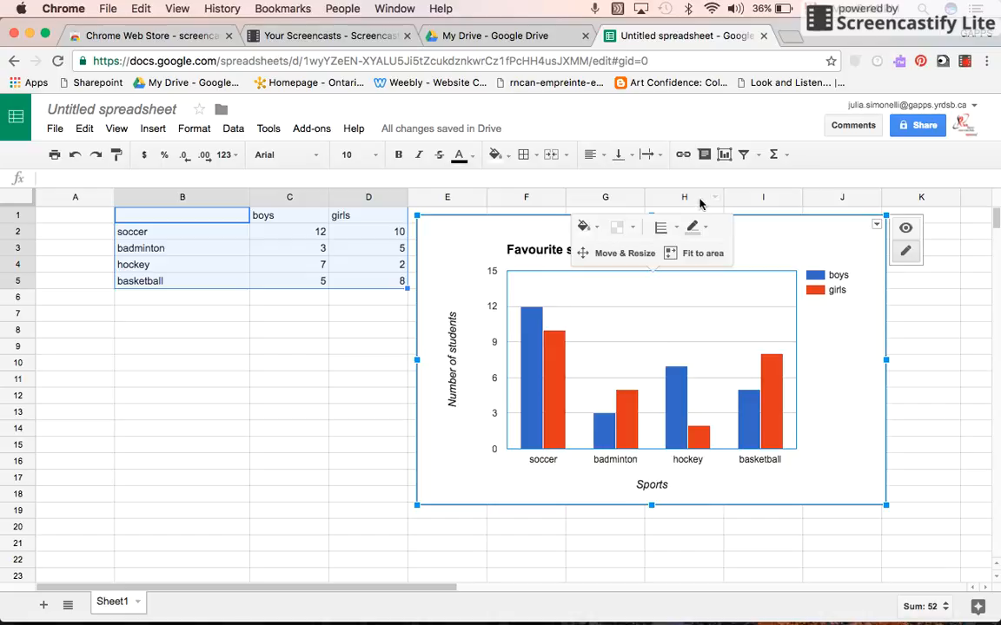
left_click(675, 230)
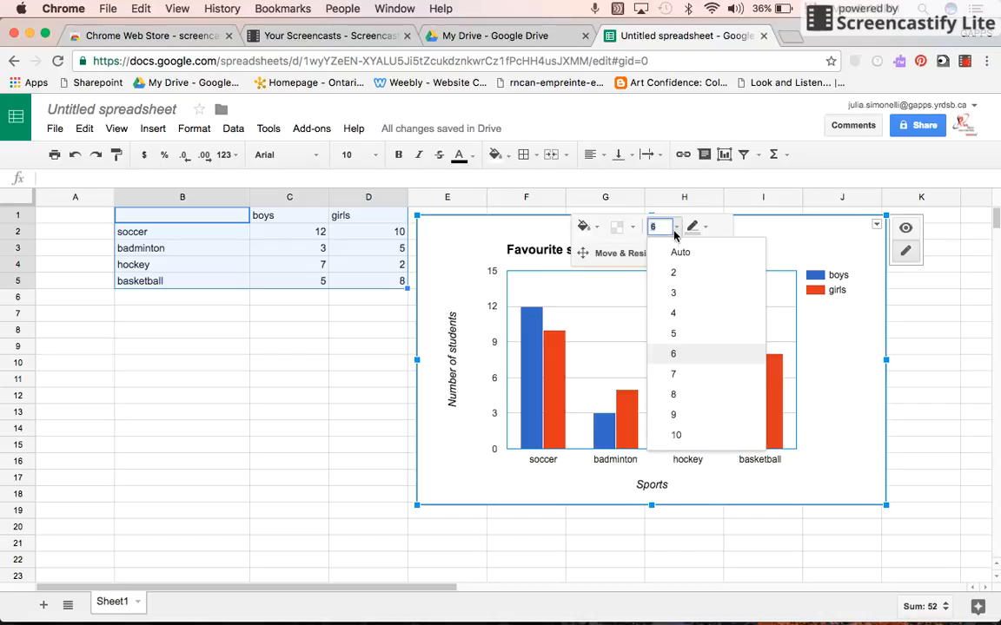
left_click(671, 375)
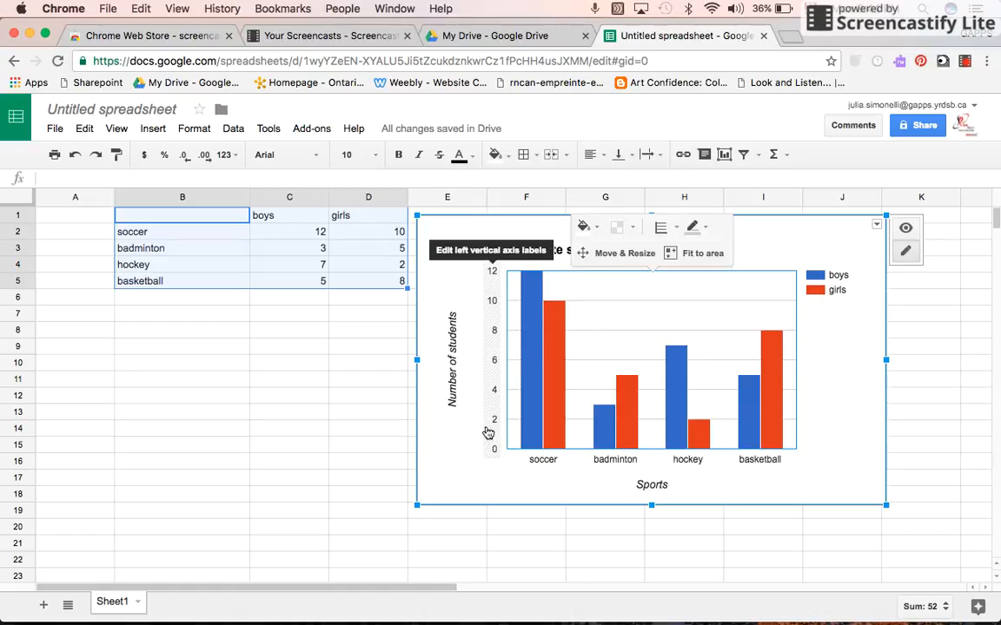
left_click(862, 402)
left_click(922, 402)
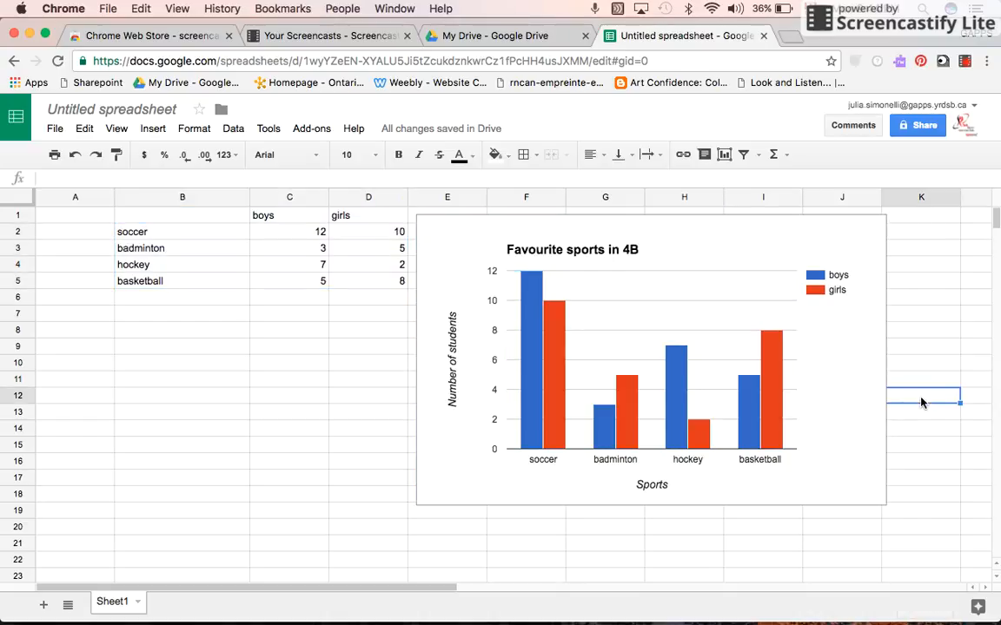